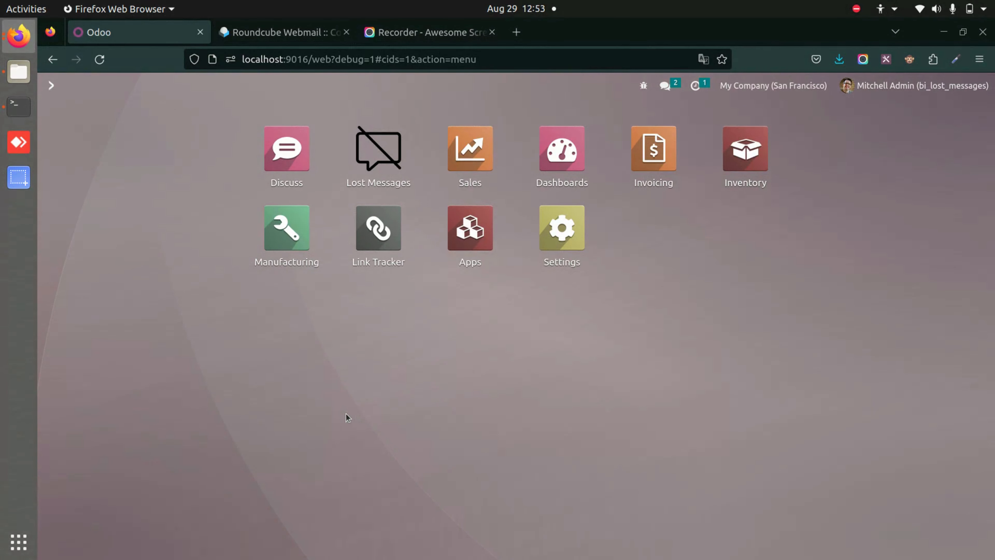
Step: Look at the Lost Messages list, and check the Lost Messages Admin right on the administrator's user record in Settings
click(378, 149)
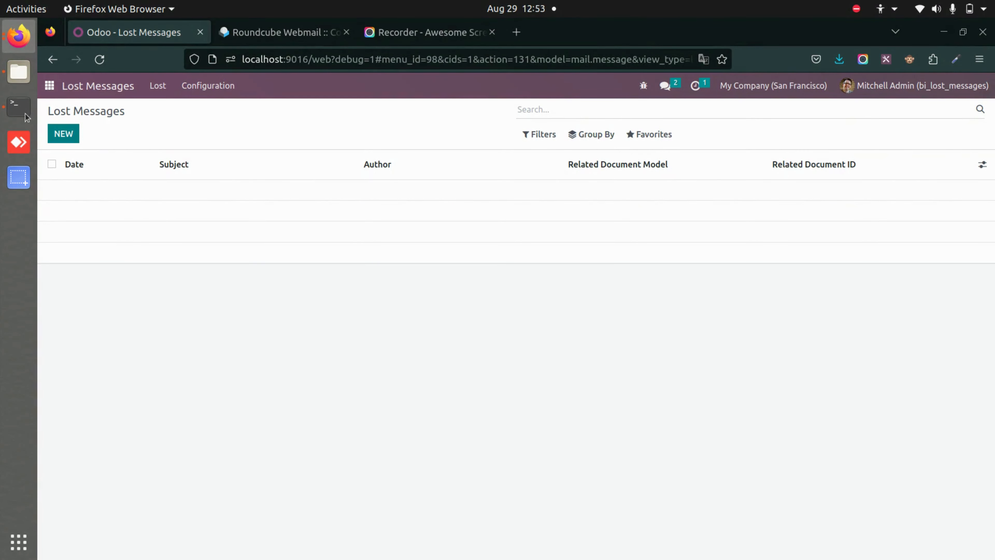
click(50, 86)
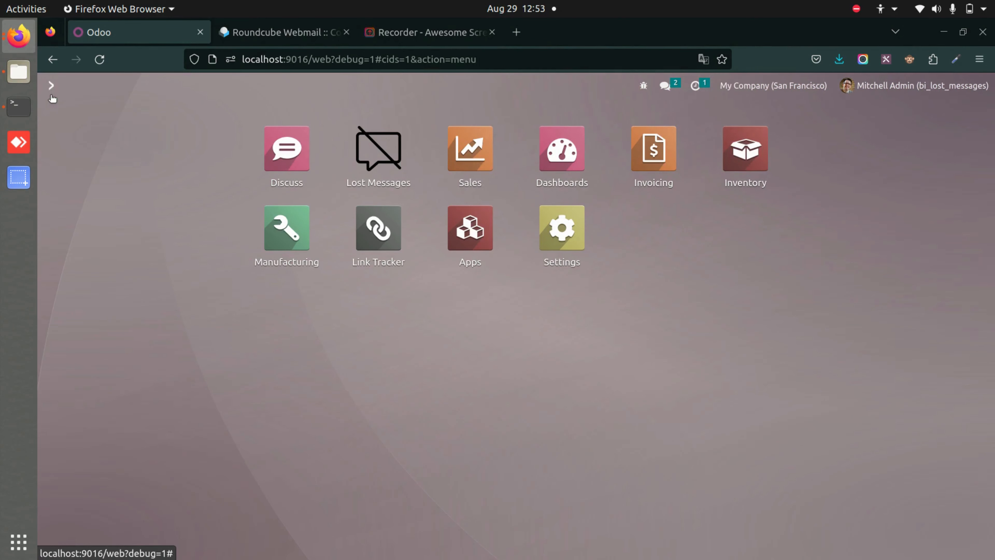
click(541, 232)
click(233, 86)
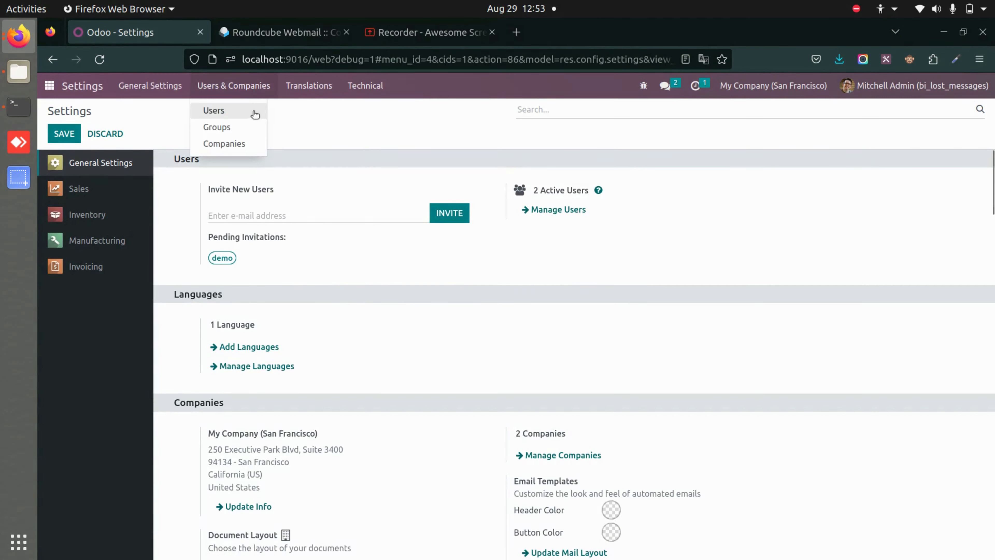
click(253, 112)
click(177, 213)
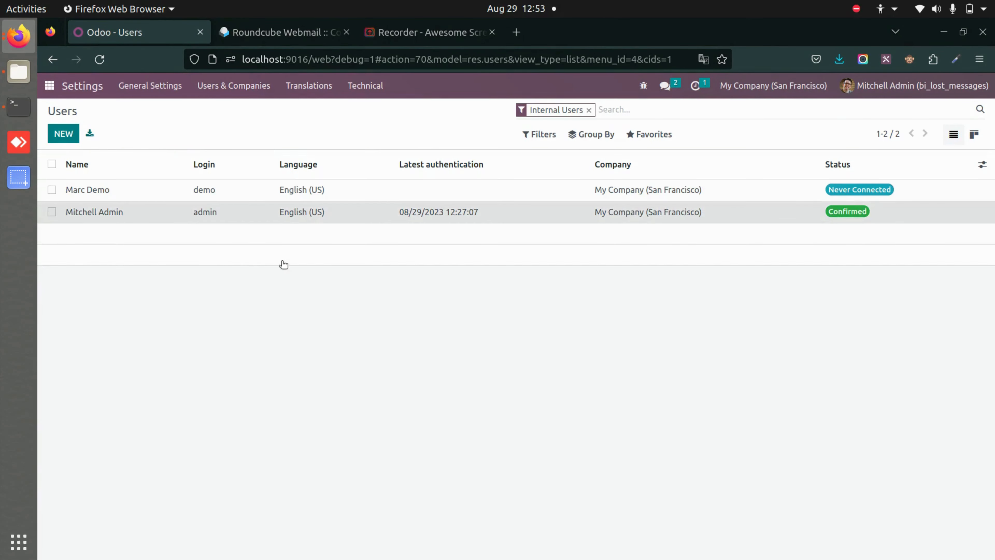
scroll(431, 420, down, 10)
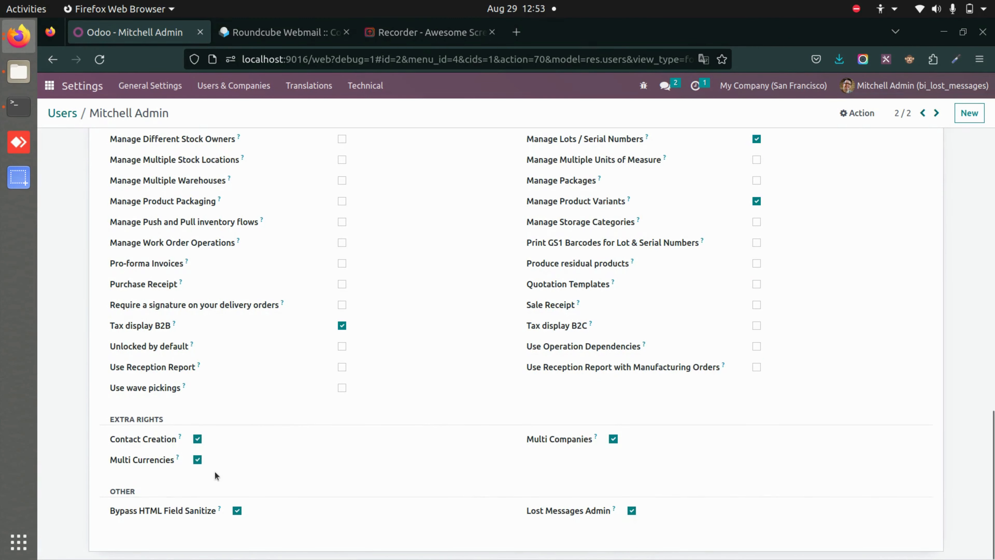
scroll(215, 472, up, 15)
click(48, 87)
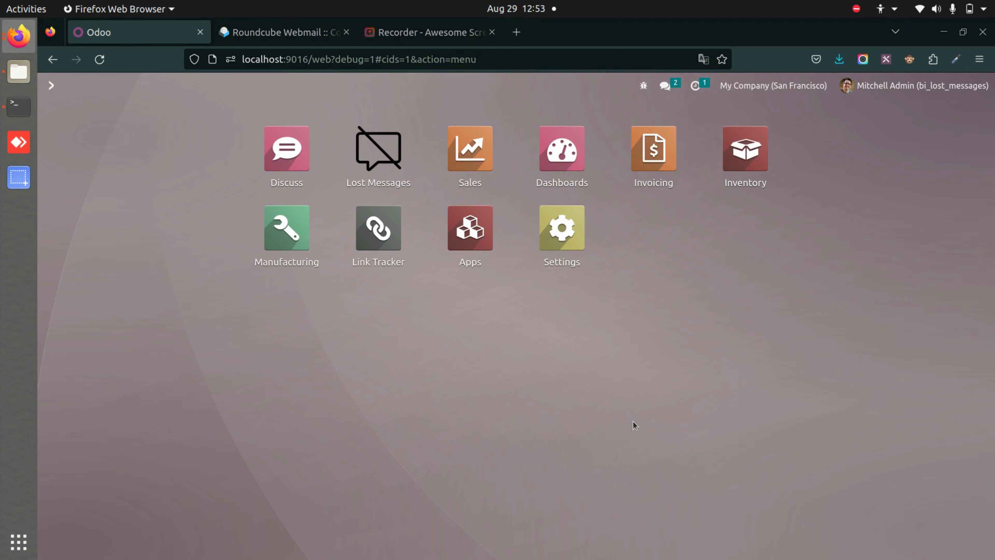
Step: Open the list of incoming mail servers in the technical settings and check the configured server
click(562, 234)
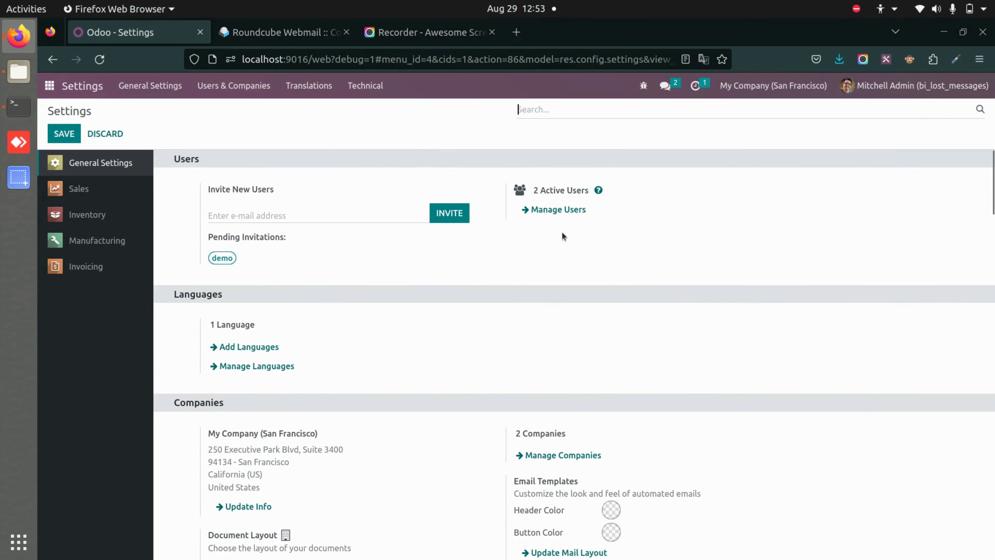
click(363, 86)
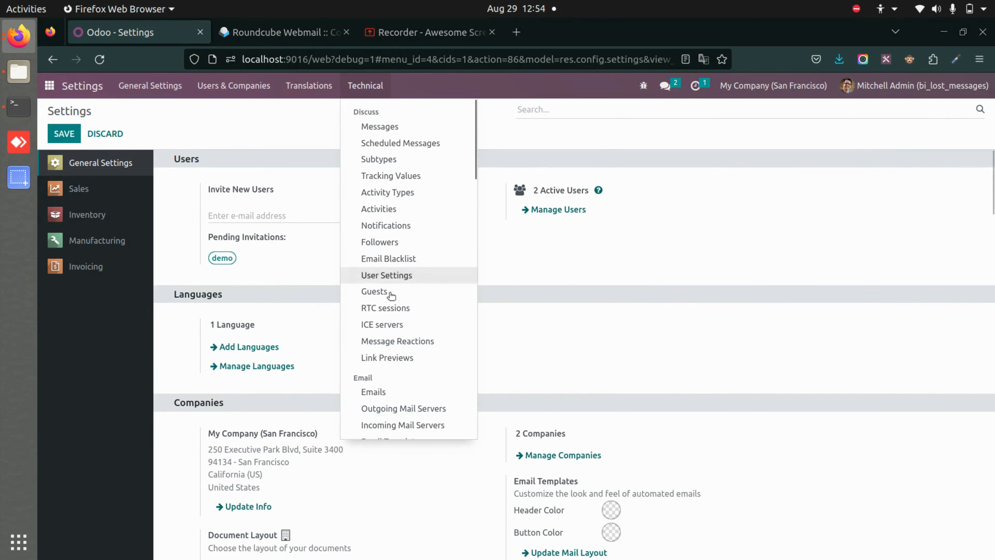
click(413, 426)
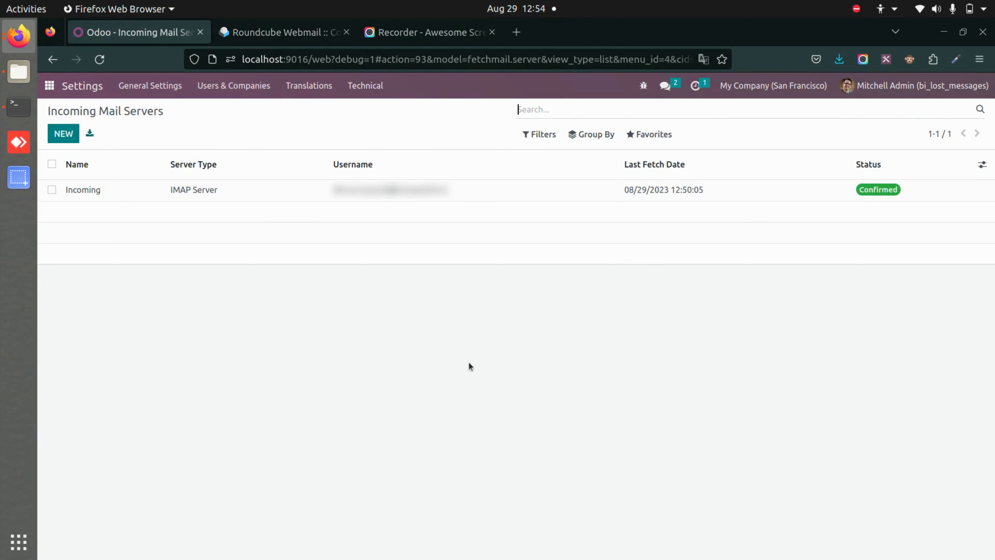
Step: Open the email aliases and inspect the alias whose aliased model is Lost Message, returning to the alias list
click(365, 85)
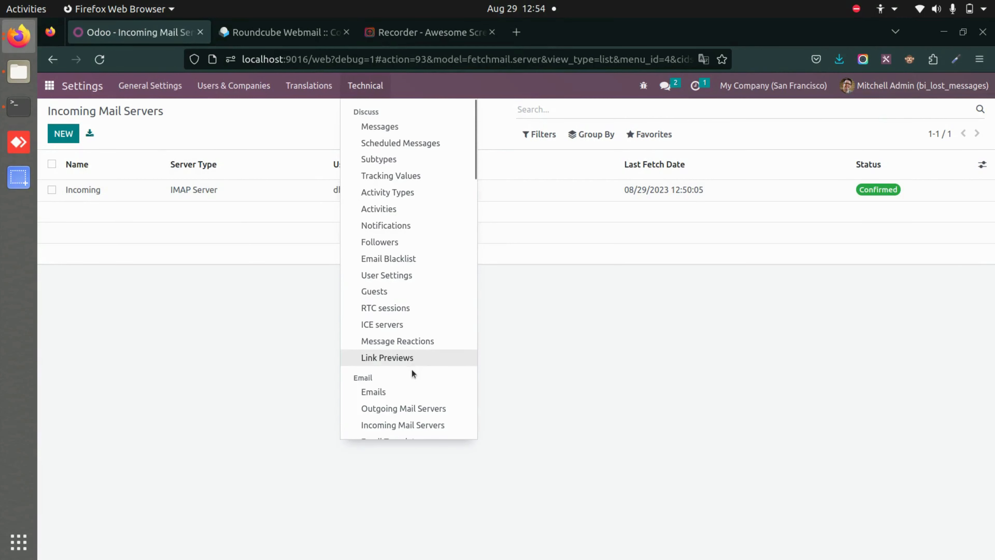
scroll(412, 373, down, 2)
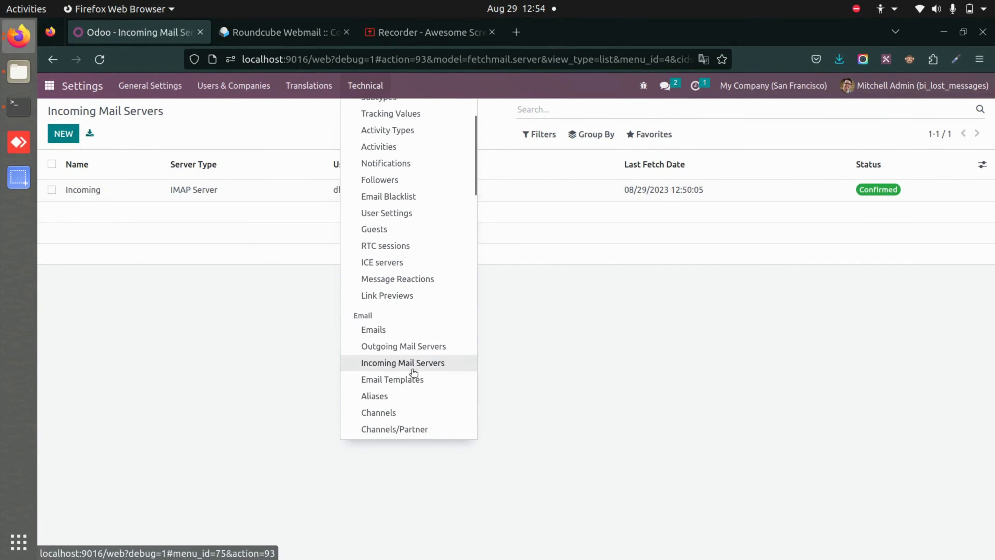
click(378, 403)
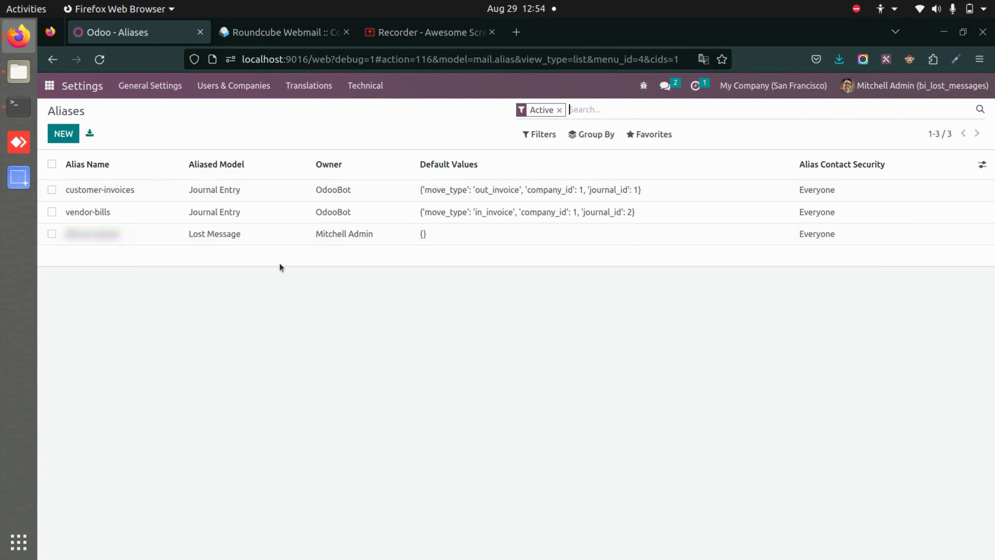
click(270, 242)
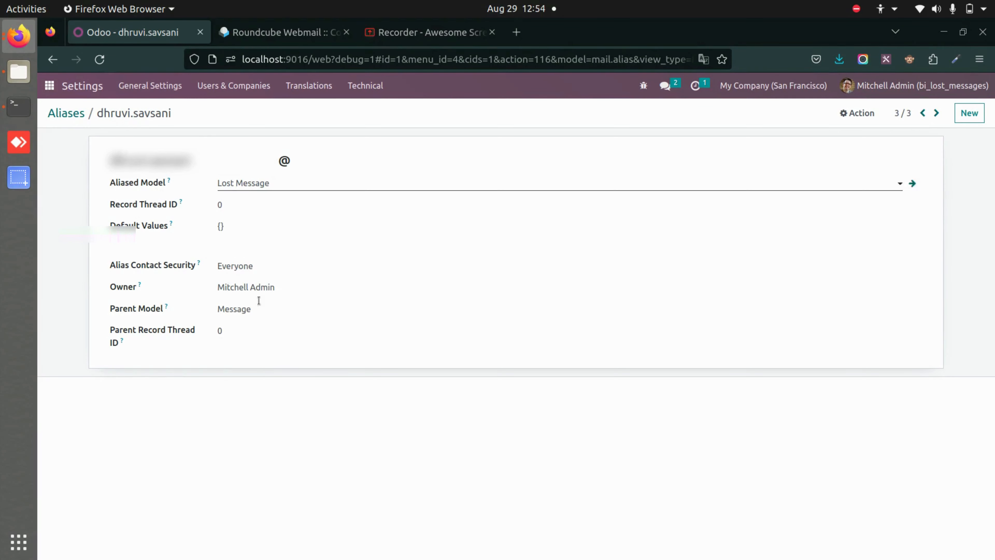
click(55, 117)
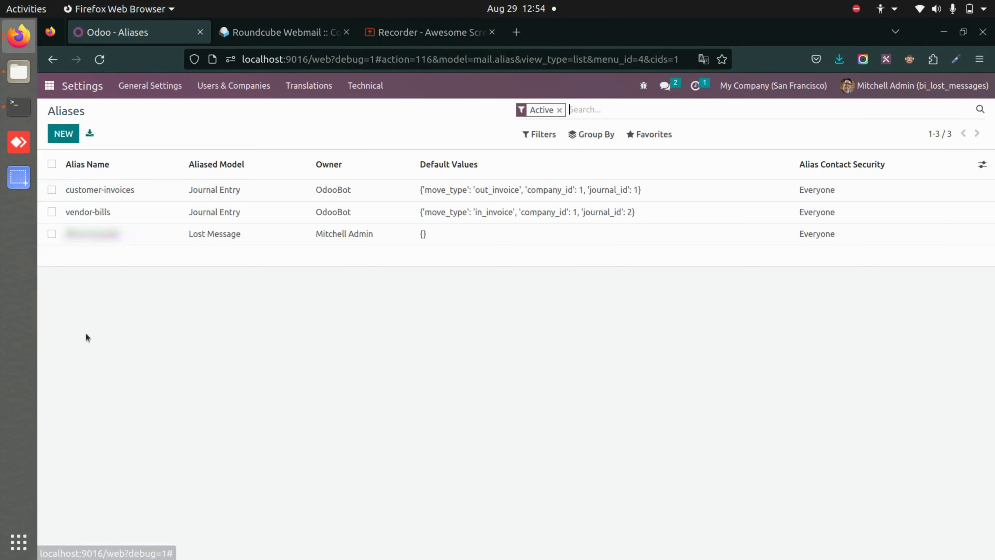
Step: Review the incoming mail servers again, and view the Lost Messages list before returning to the app overview
click(362, 87)
click(382, 424)
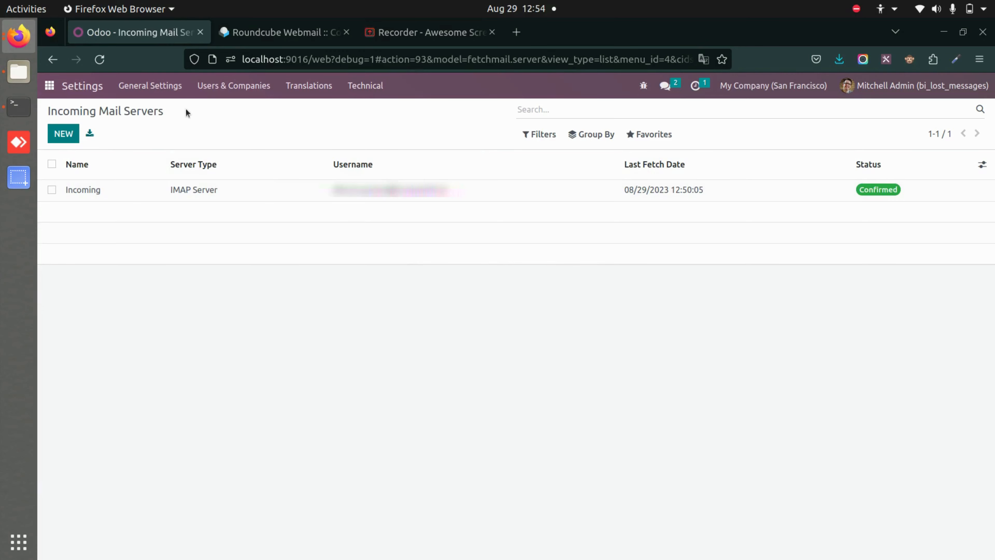
click(49, 86)
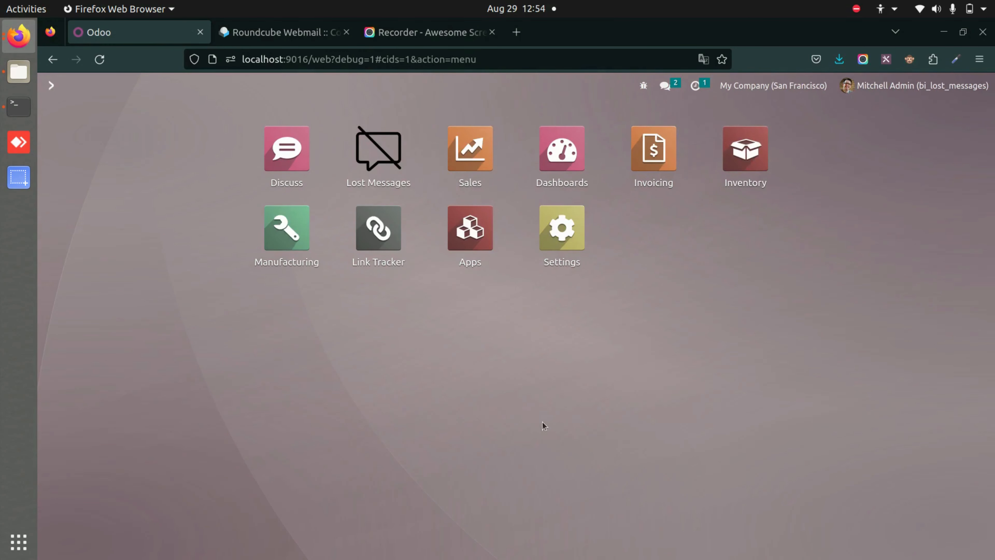
click(365, 157)
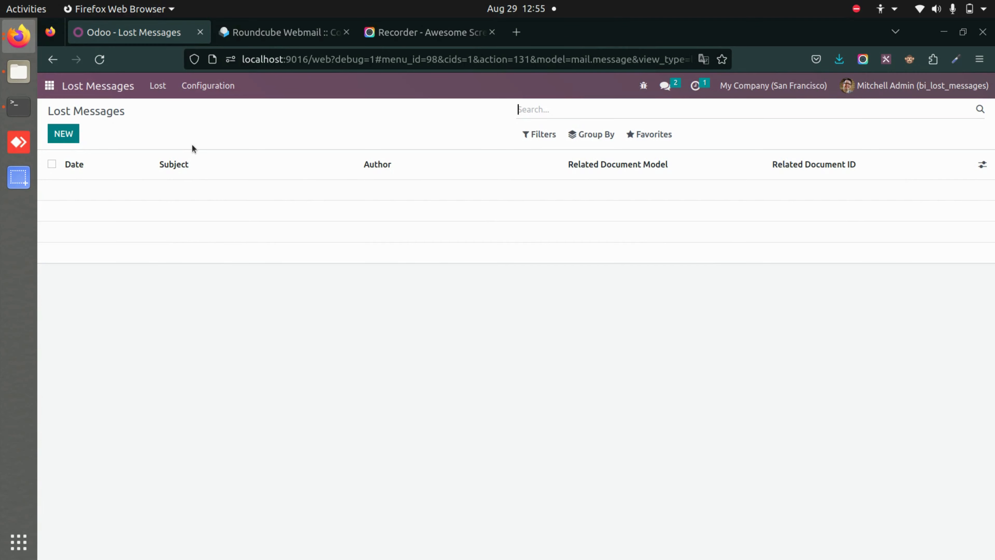
click(49, 86)
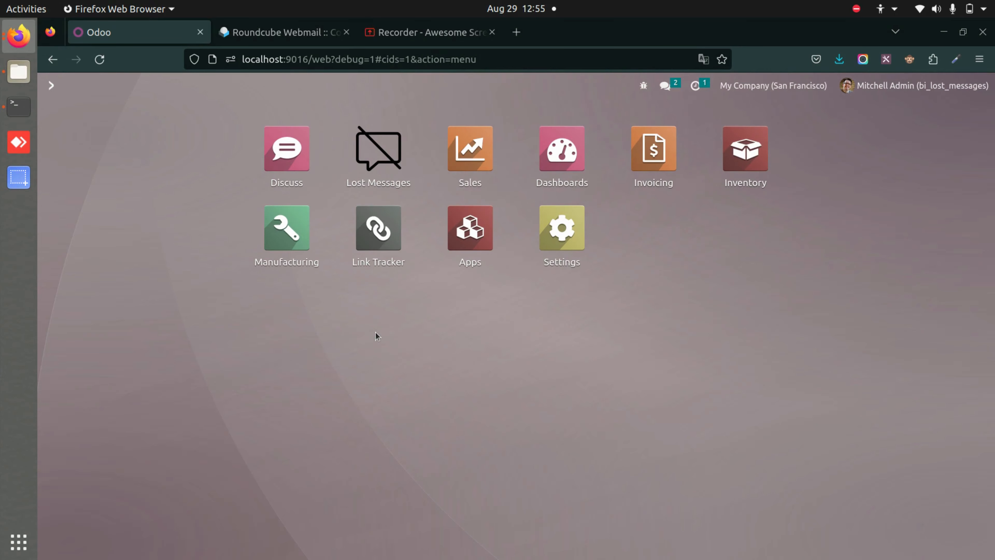
Step: Review the Lost Message configuration in the general settings, including the selected users and the models available for selection
click(562, 227)
scroll(415, 435, down, 10)
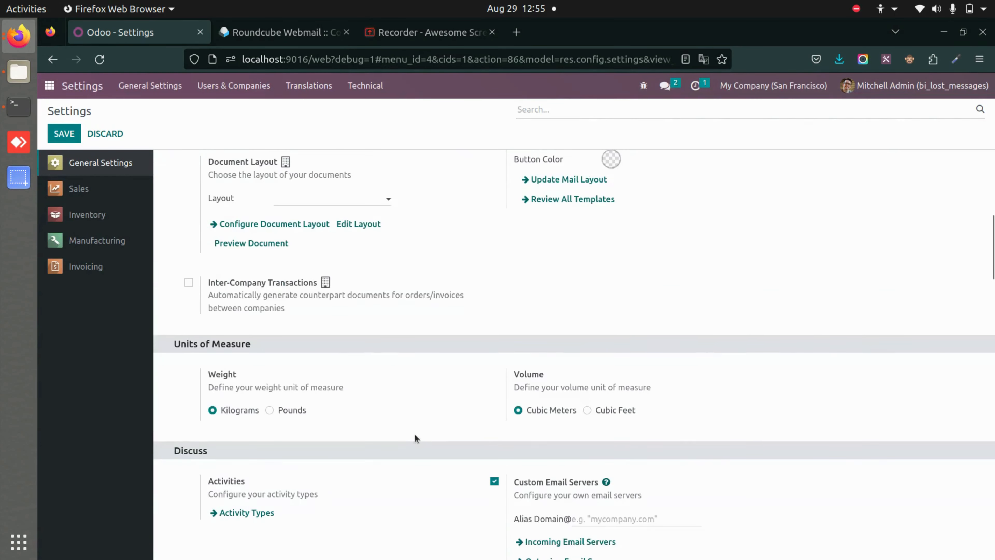
scroll(415, 434, down, 8)
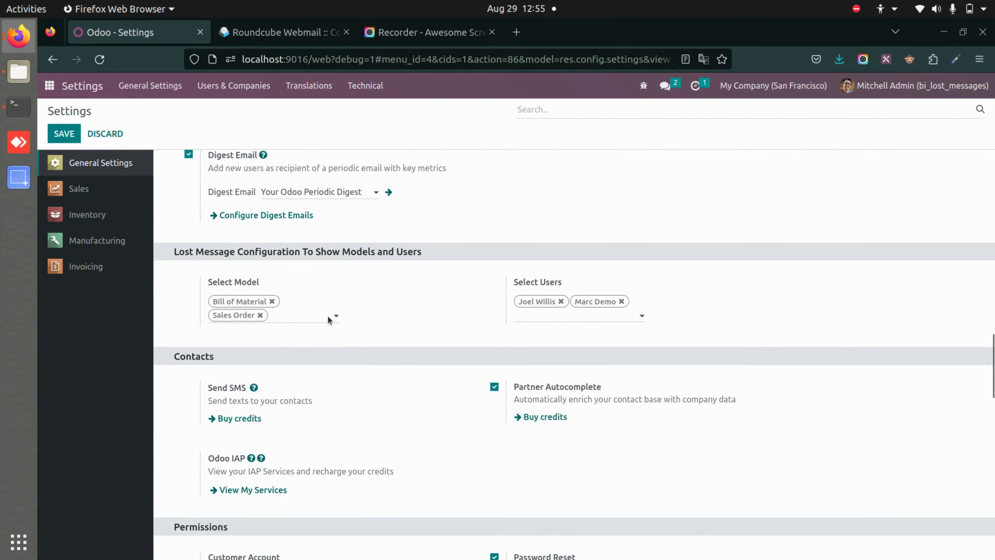
click(288, 317)
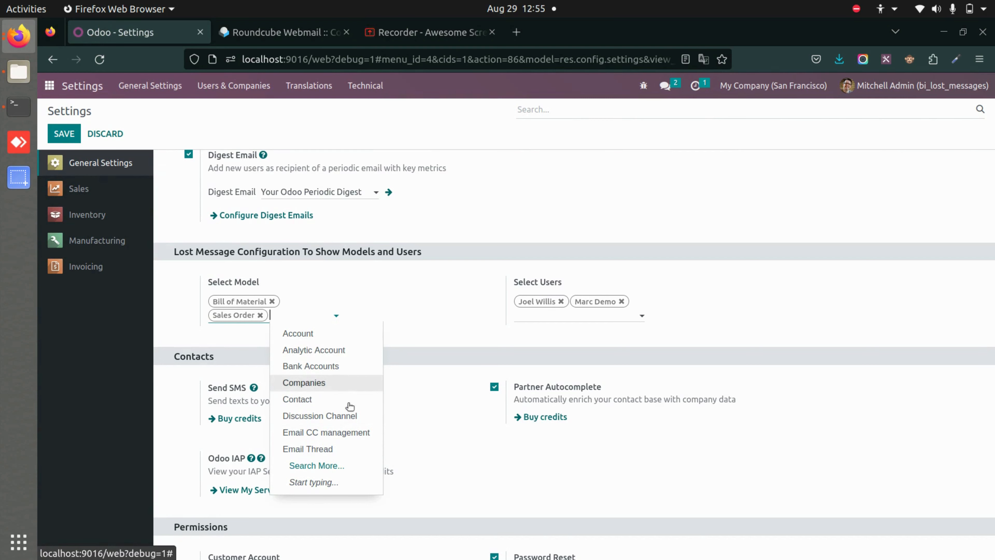
click(467, 338)
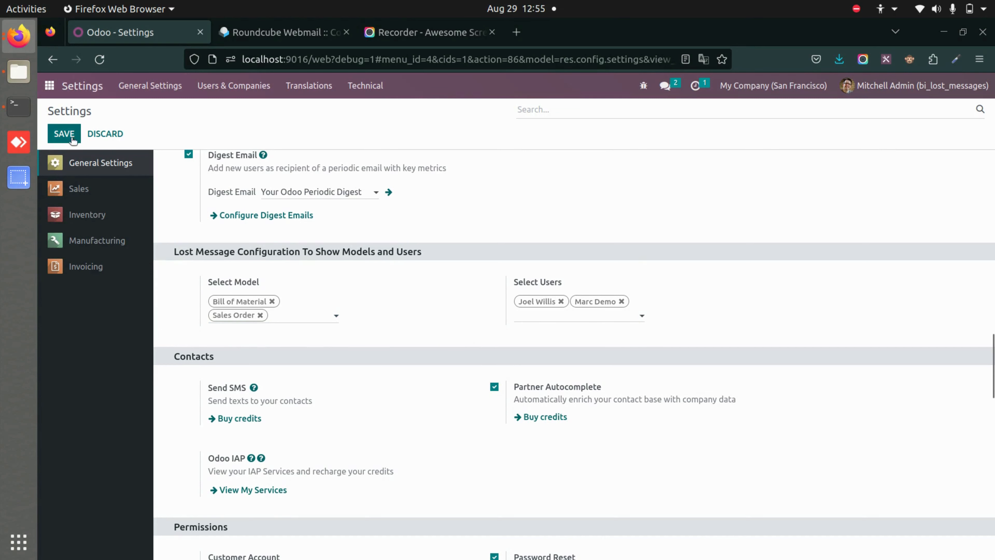
click(55, 85)
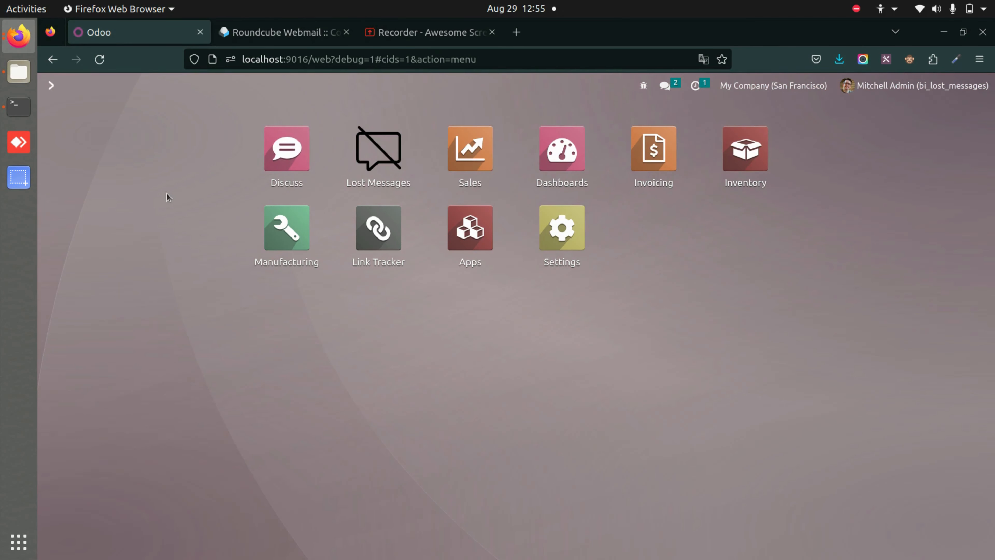
Step: Switch to Roundcube Webmail, send the prepared email with the subject Quote, and switch back to Odoo
click(281, 33)
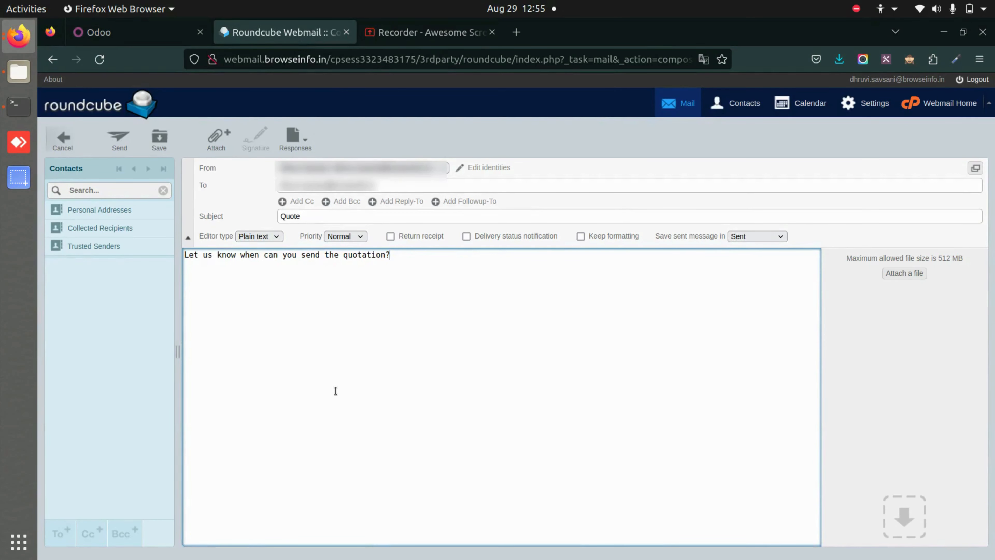
click(117, 143)
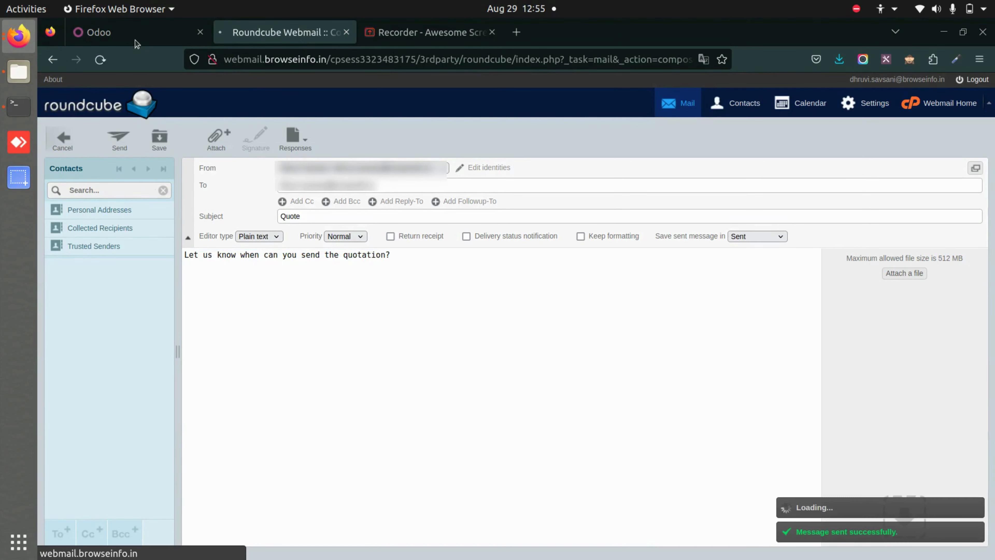
click(138, 30)
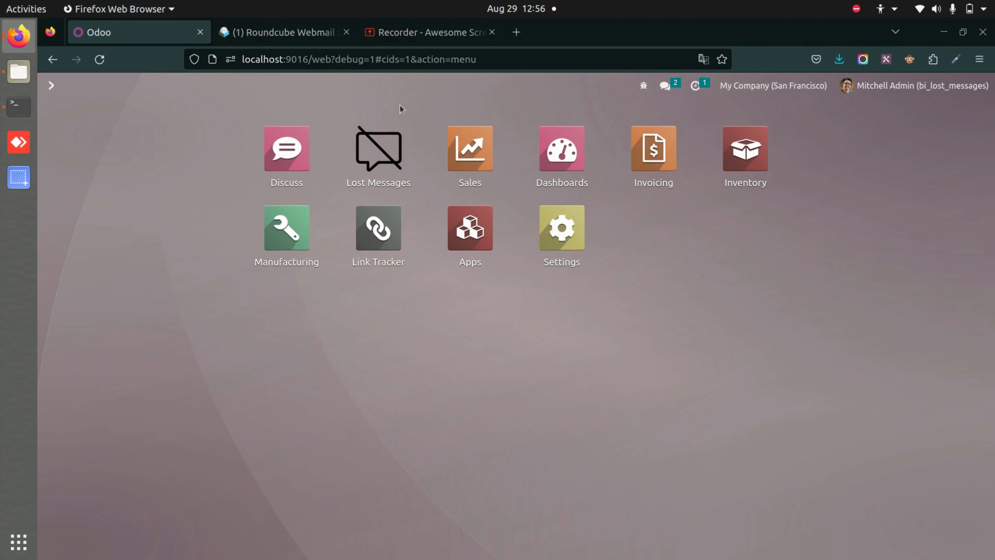
Step: Open the Quote message in Lost Messages and manually route it to the Sales Order model, attaching it to the listed sales order
click(386, 153)
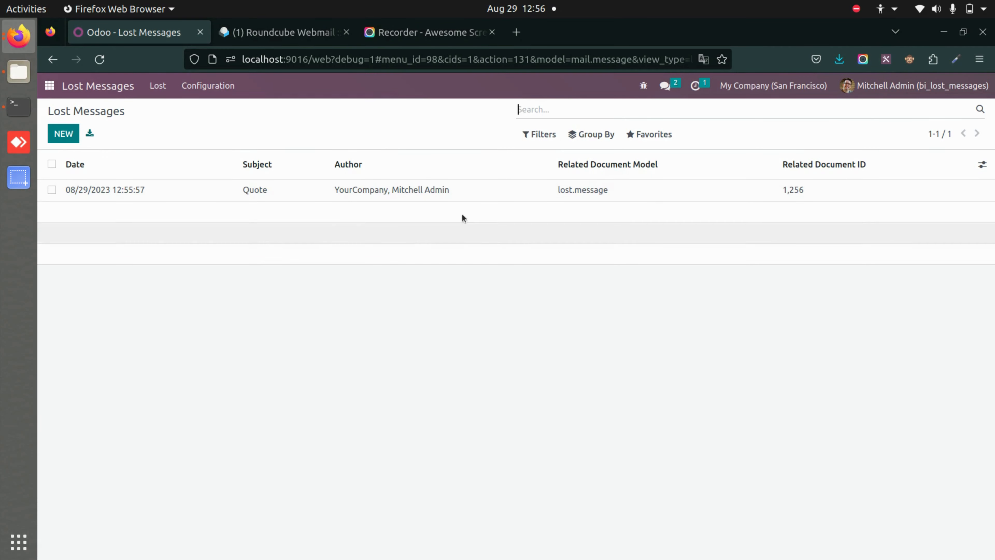
click(347, 193)
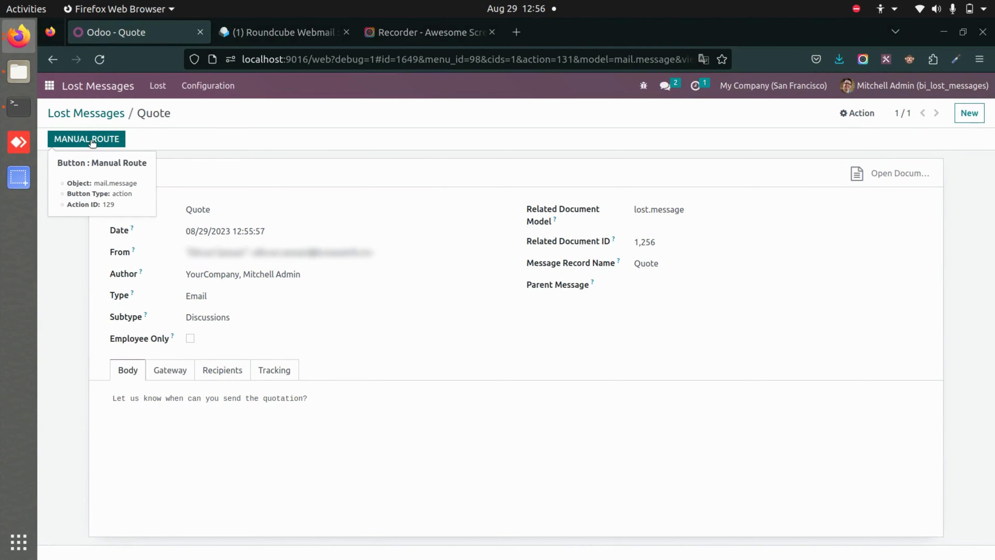
click(91, 141)
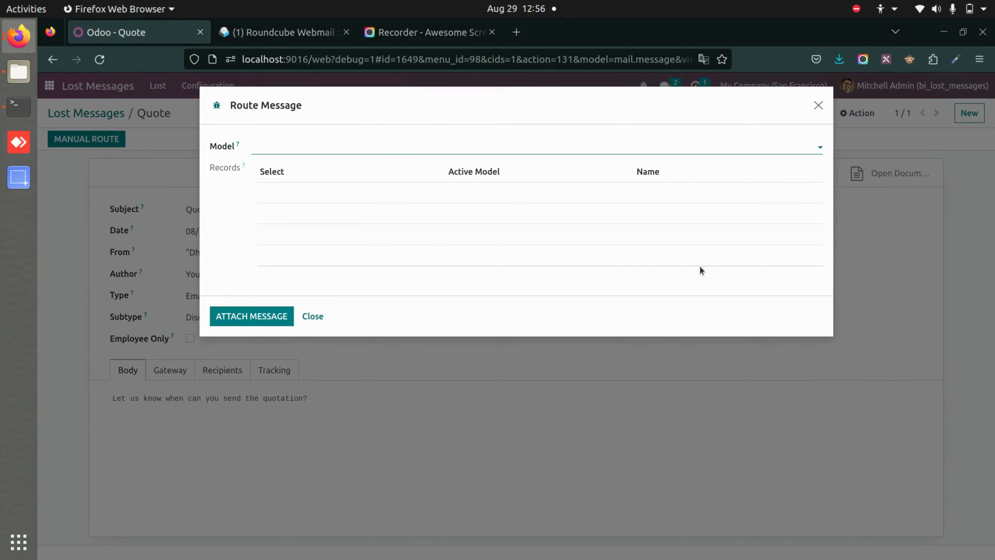
click(292, 142)
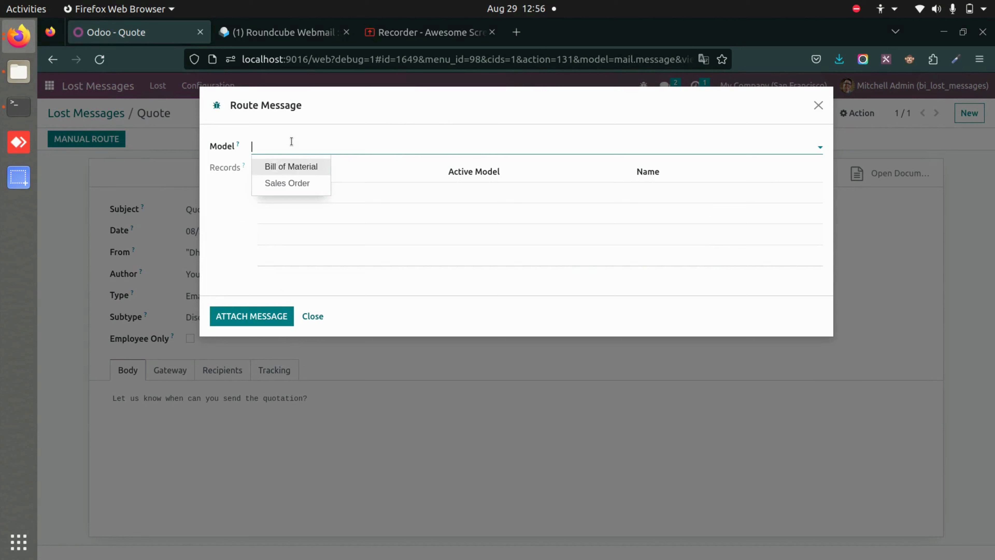
click(288, 183)
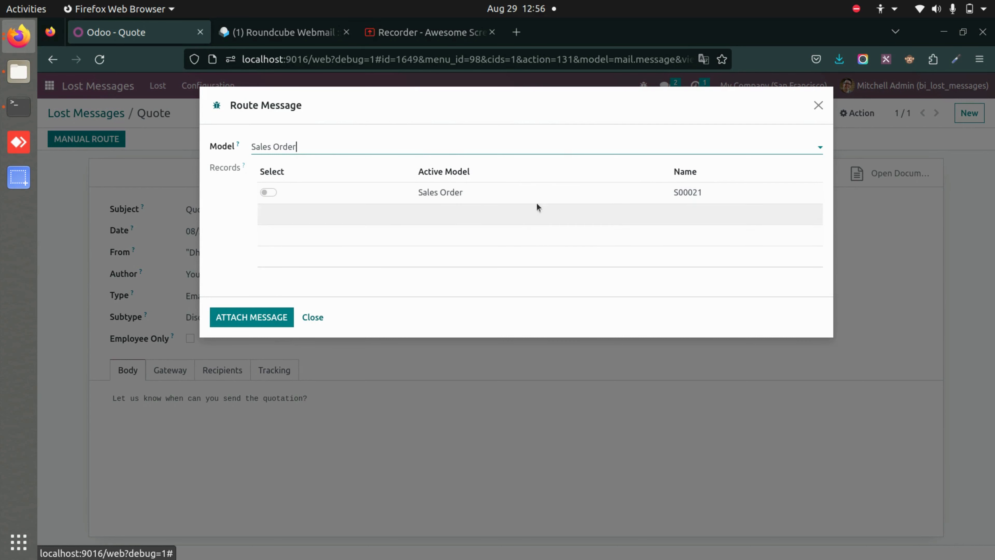
click(268, 193)
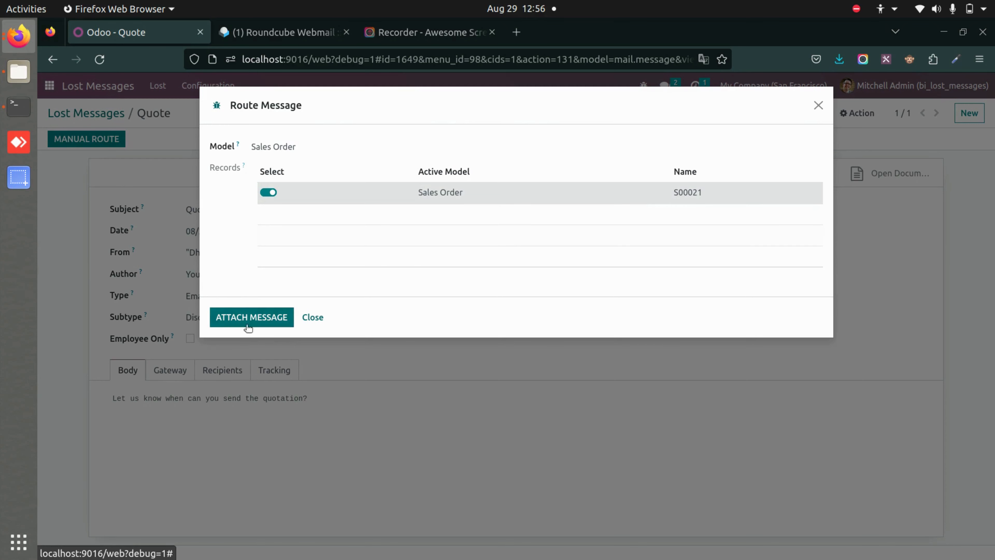
click(243, 318)
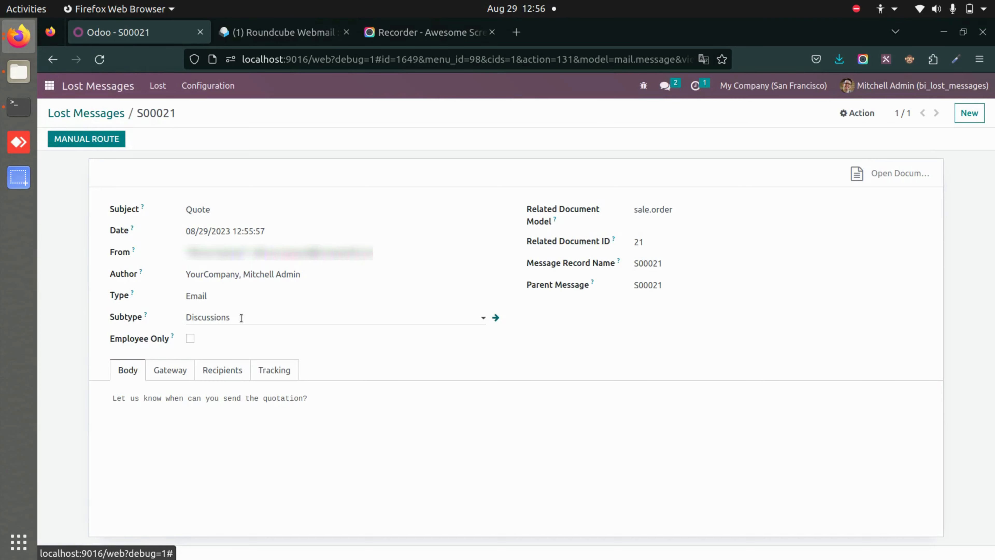
Step: Open the same sales order in Sales and check its message history for the attached email, returning to the app overview
click(50, 85)
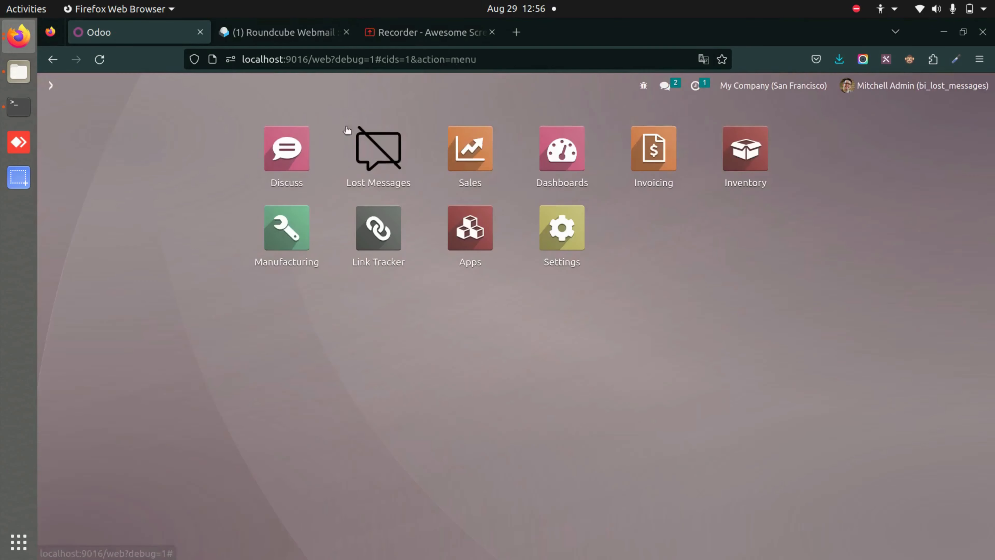
click(481, 148)
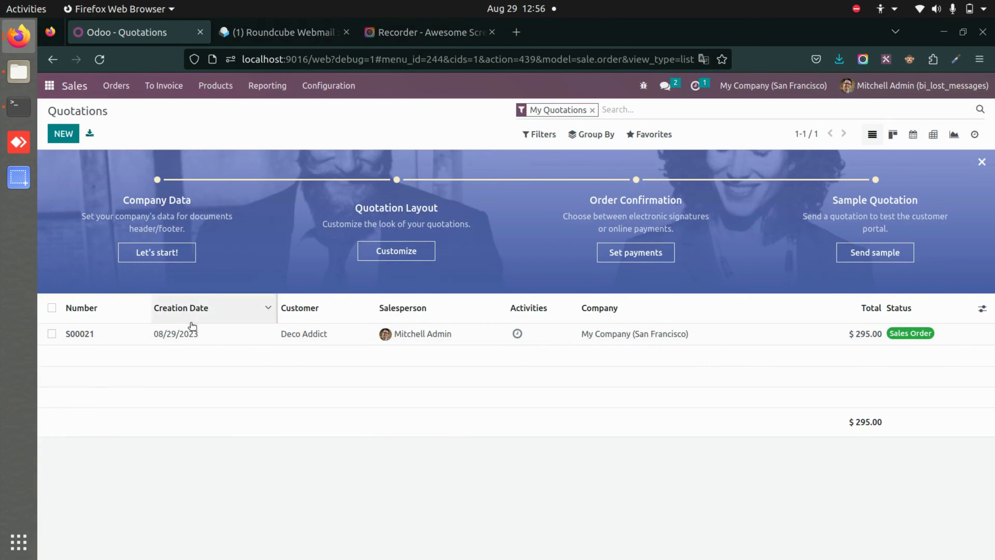
click(261, 341)
scroll(388, 401, down, 3)
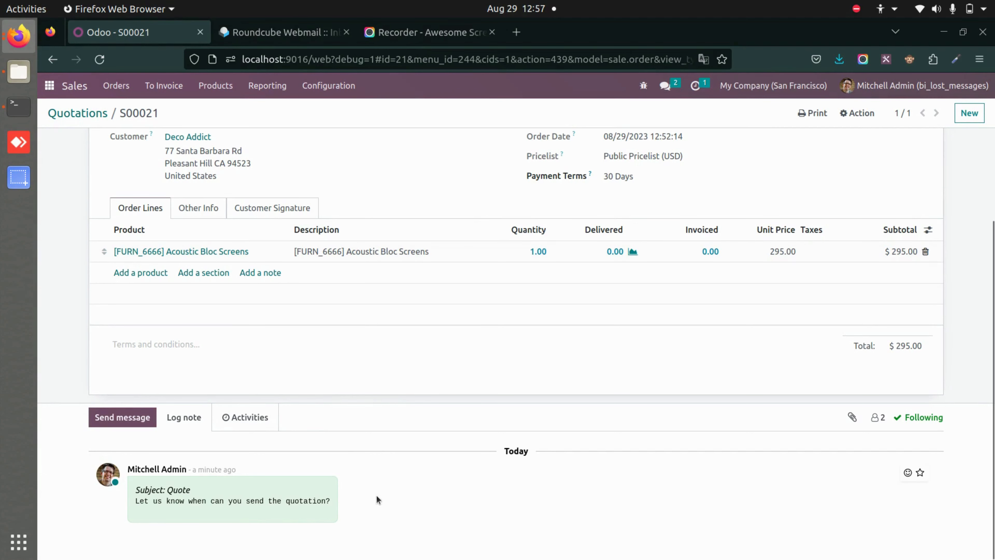
scroll(311, 231, up, 5)
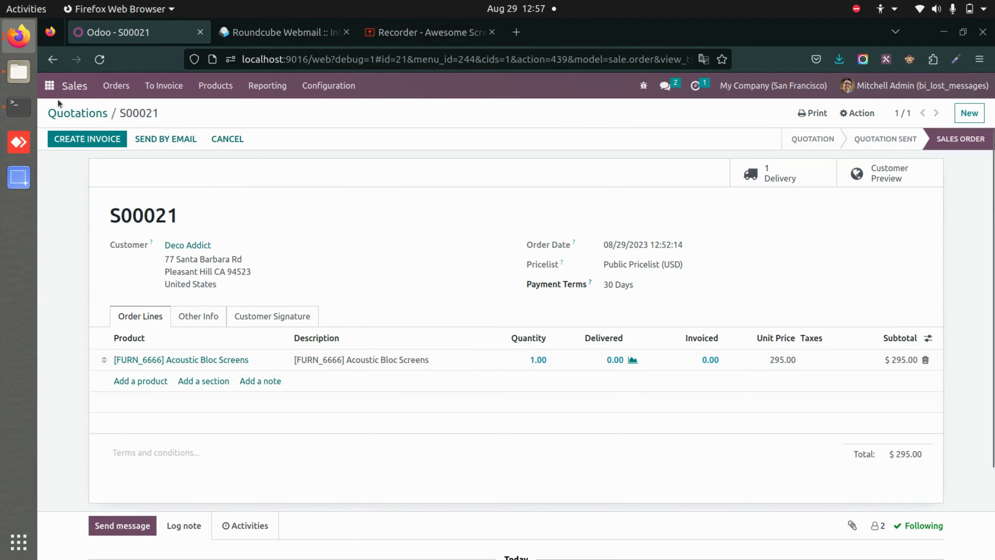
click(43, 86)
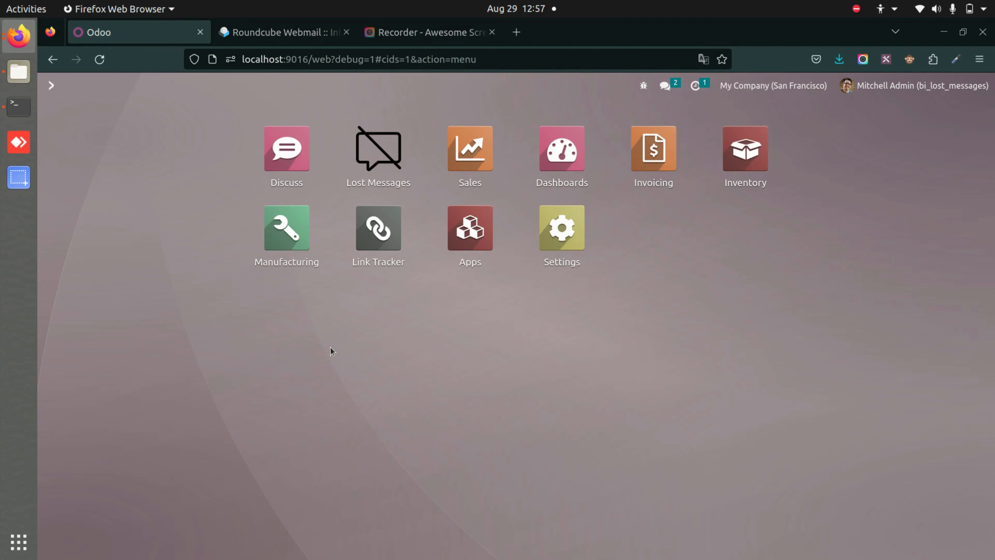